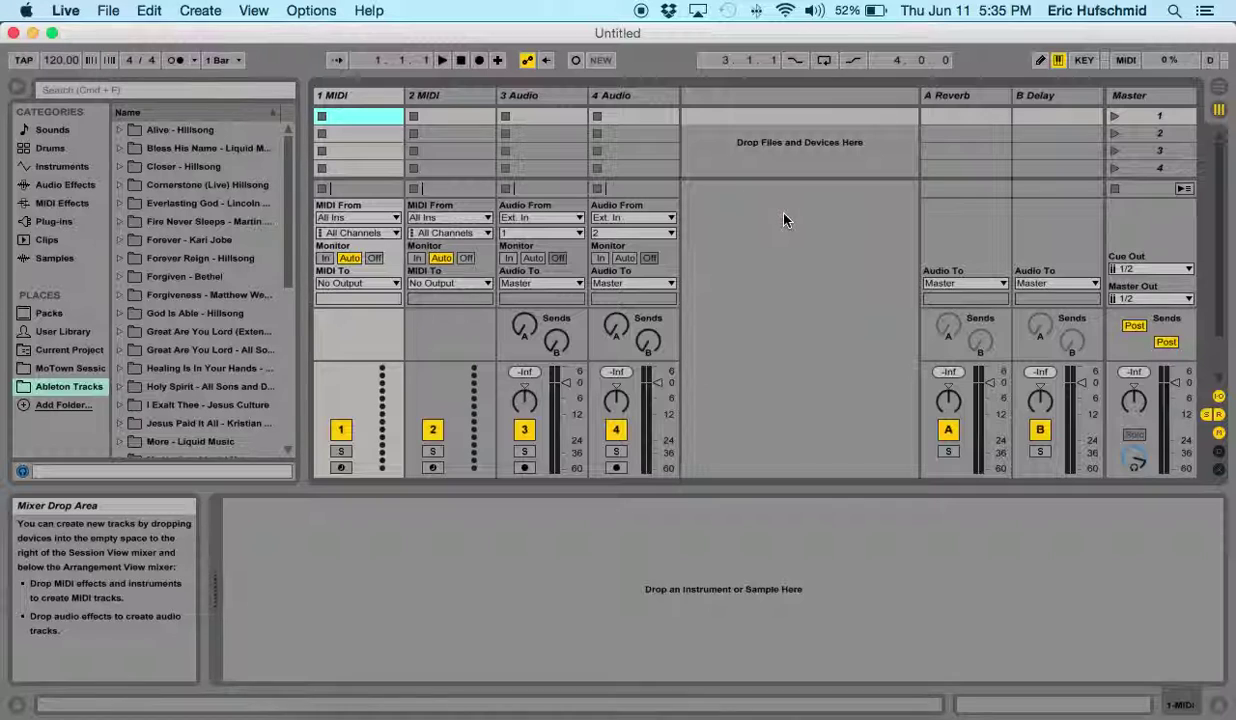
Delete the A Reverb and A Delay return tracks and the 2 MIDI track.
{"action": "left_click", "coordinate": [966, 98]}
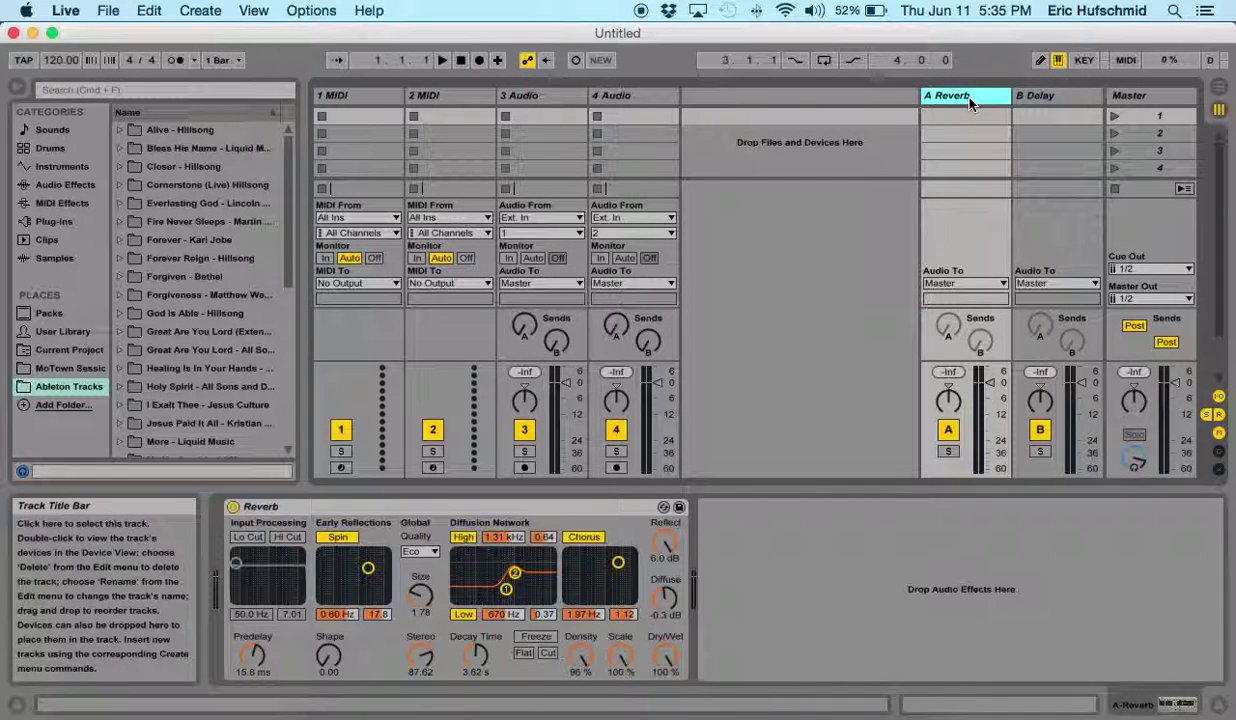
{"action": "key", "text": "Delete"}
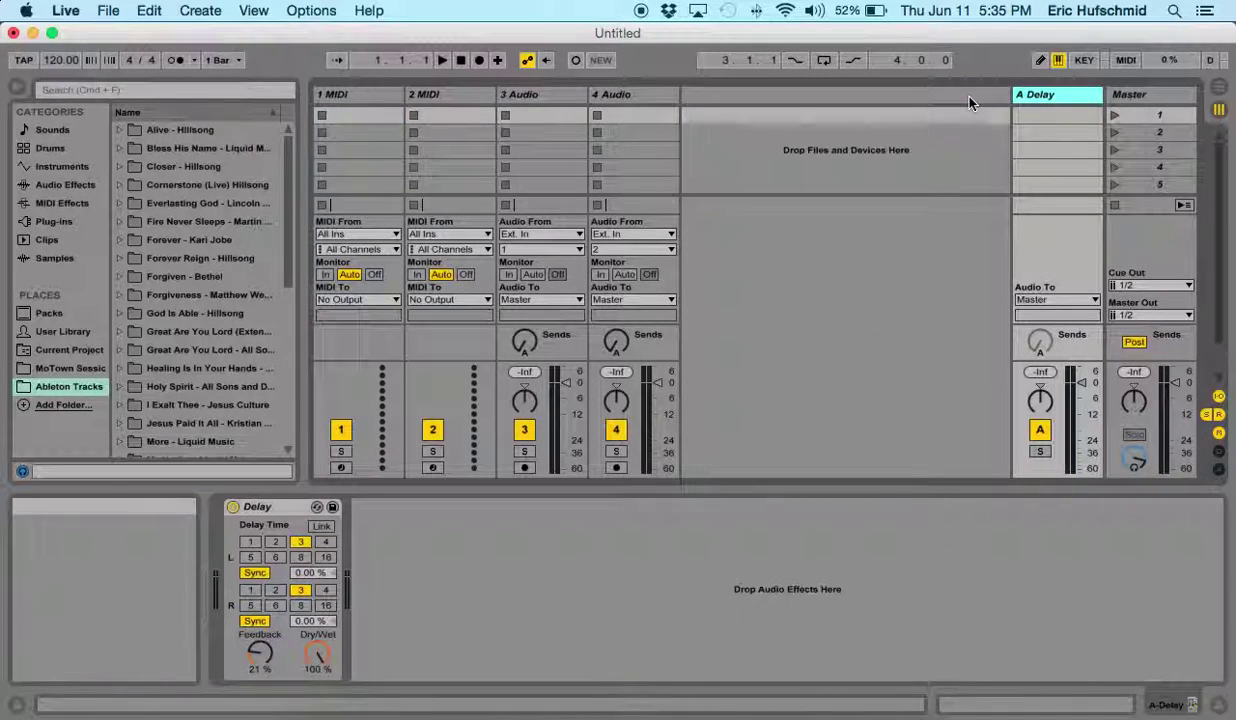
{"action": "key", "text": "Delete"}
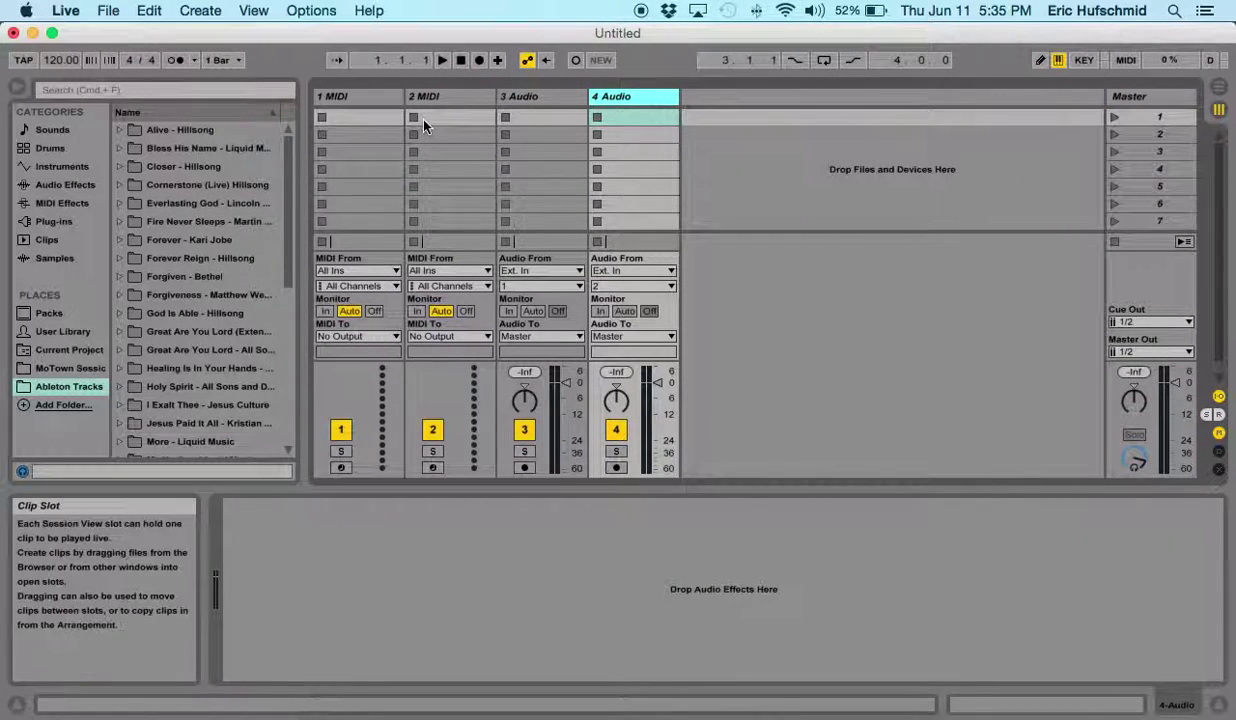
{"action": "left_click", "coordinate": [347, 100]}
{"action": "key", "text": "Delete"}
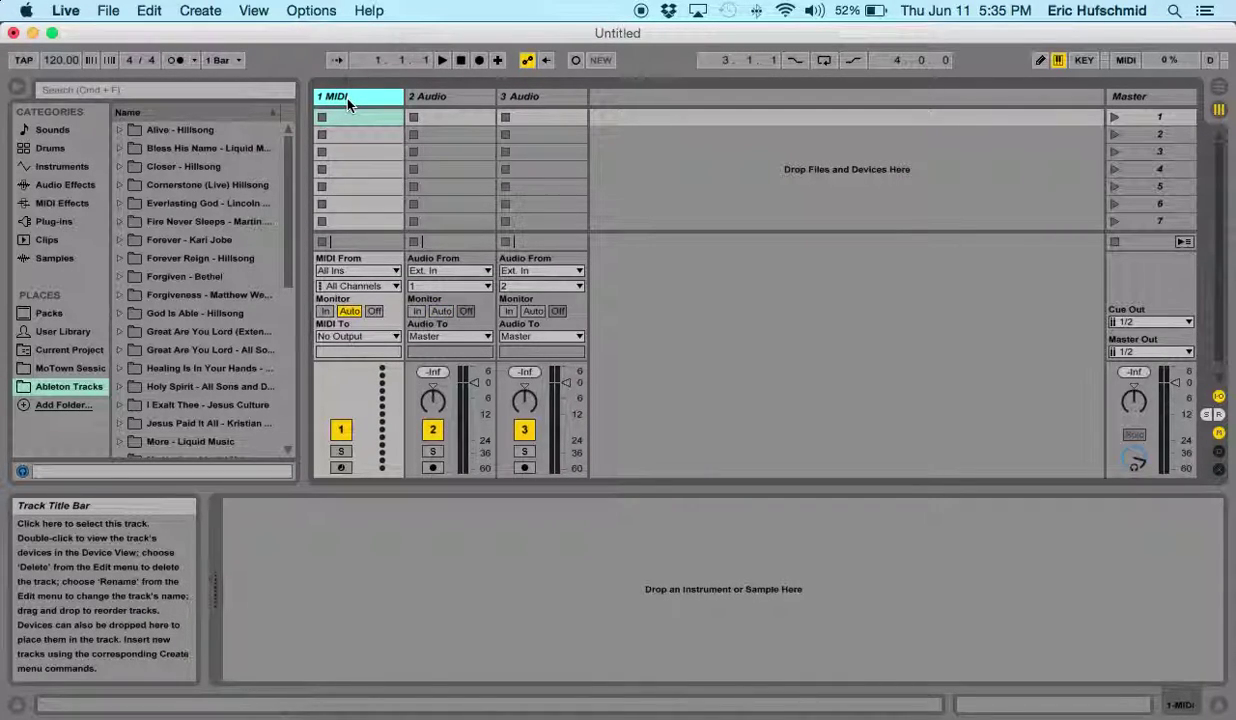
Rename the three remaining tracks CLICK ONLY, CUES and LOOP.
{"action": "key", "text": "super+r"}
{"action": "type", "text": "CLICK ONLY"}
{"action": "key", "text": "Tab"}
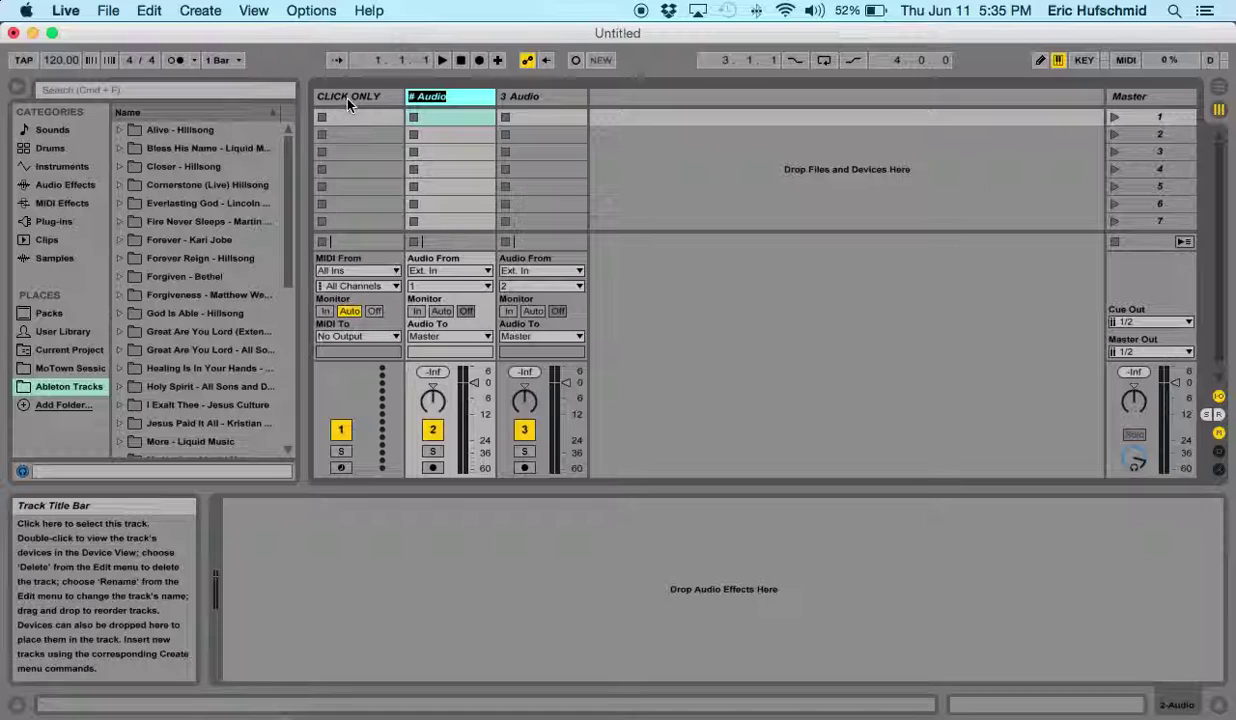
{"action": "type", "text": "CUE"}
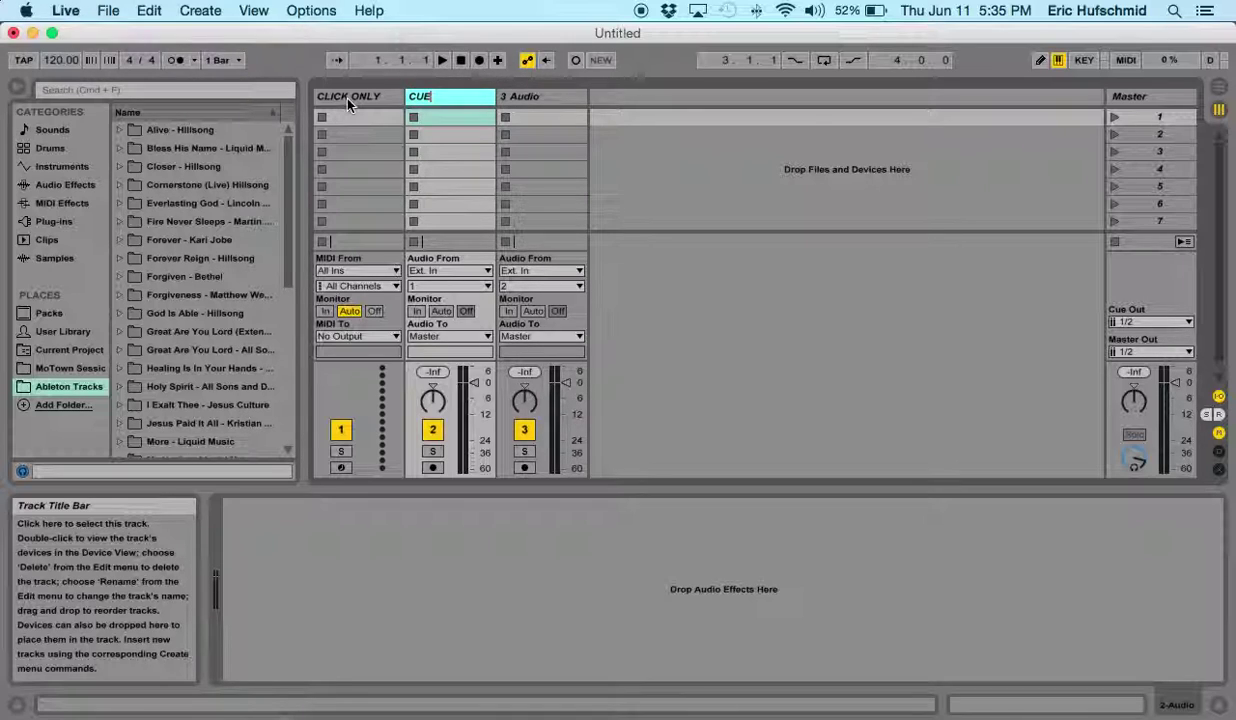
{"action": "type", "text": "S"}
{"action": "key", "text": "Tab"}
{"action": "type", "text": "4"}
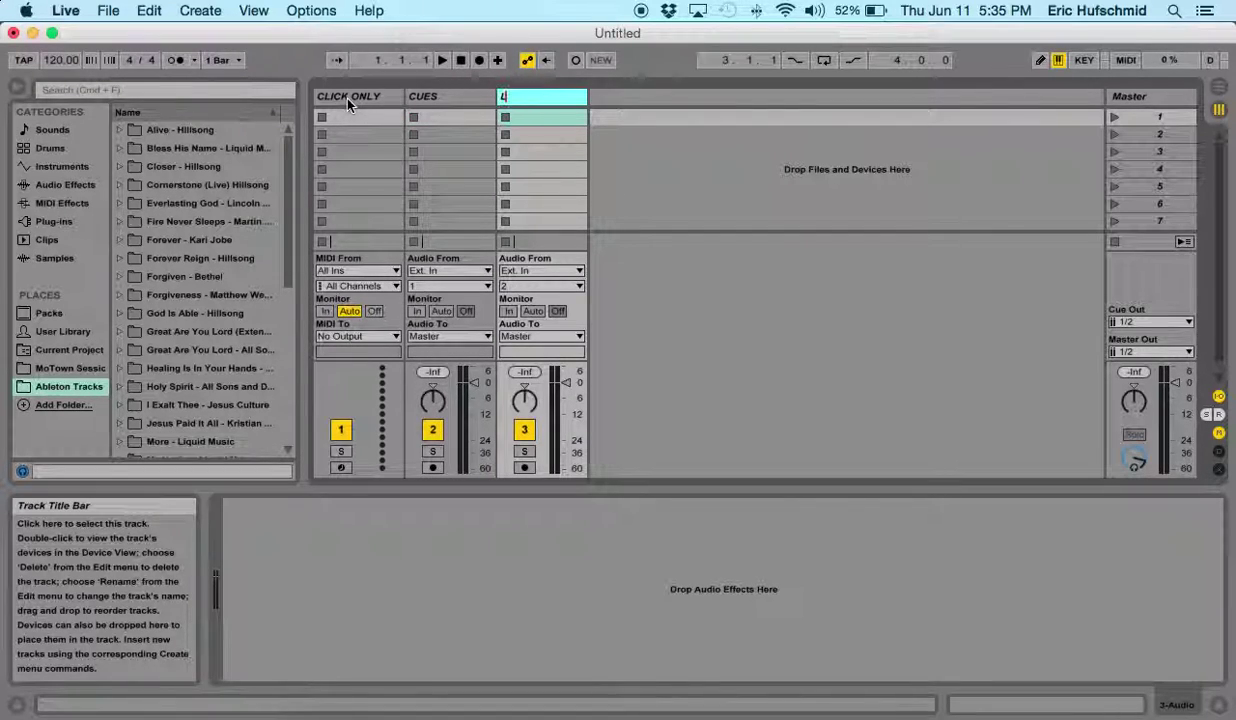
{"action": "type", "text": "OOP"}
{"action": "key", "text": "Return"}
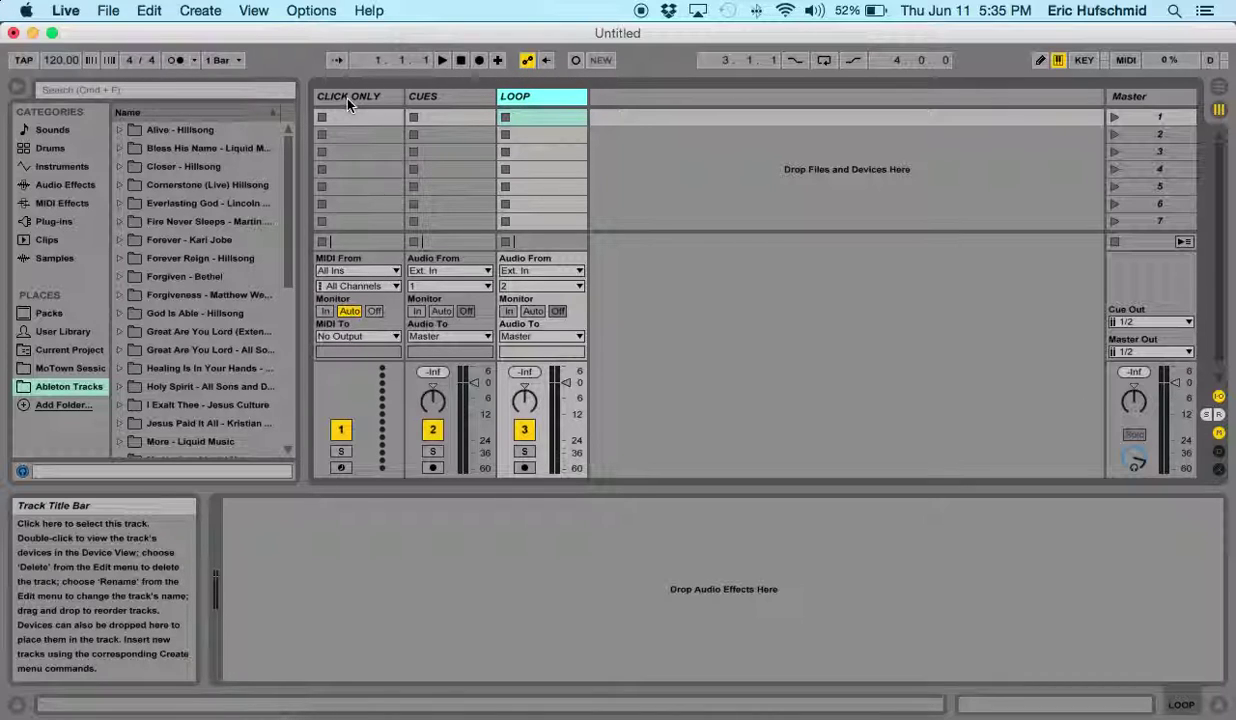
Insert a new audio track named MP3, then drag the Master track wider.
{"action": "right_click", "coordinate": [600, 102]}
{"action": "left_click", "coordinate": [605, 109]}
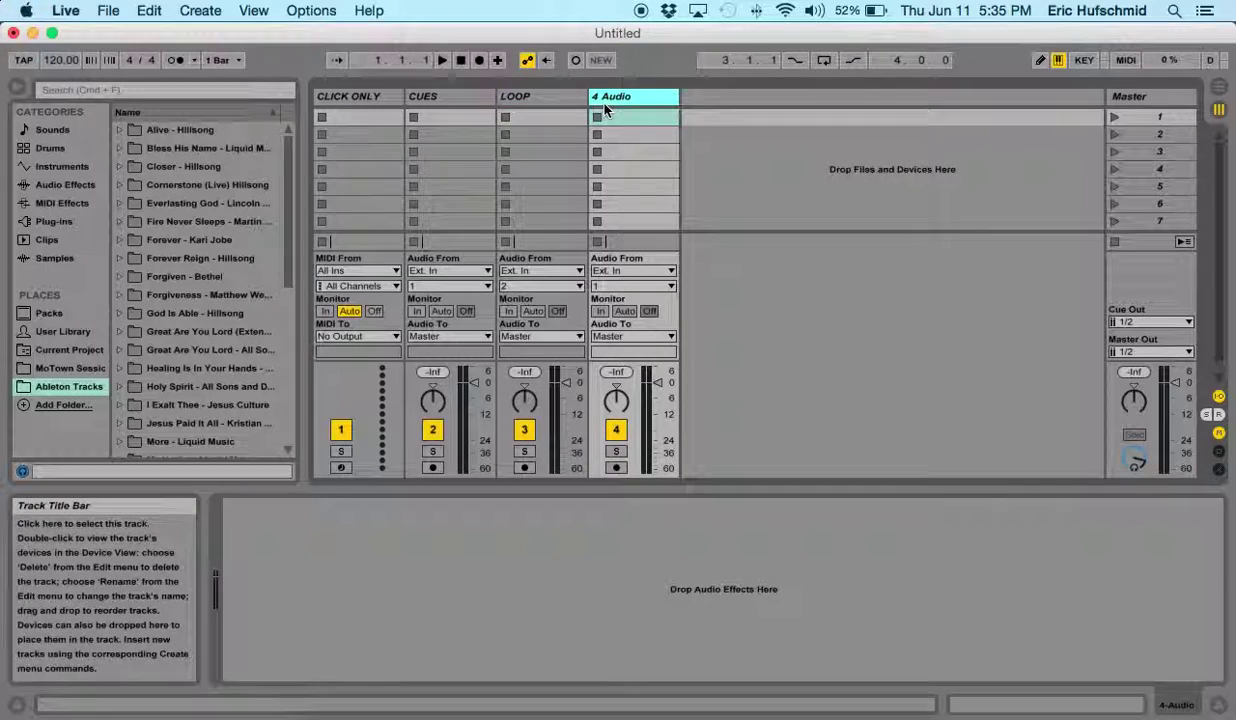
{"action": "key", "text": "super+r"}
{"action": "type", "text": "MP3"}
{"action": "key", "text": "Return"}
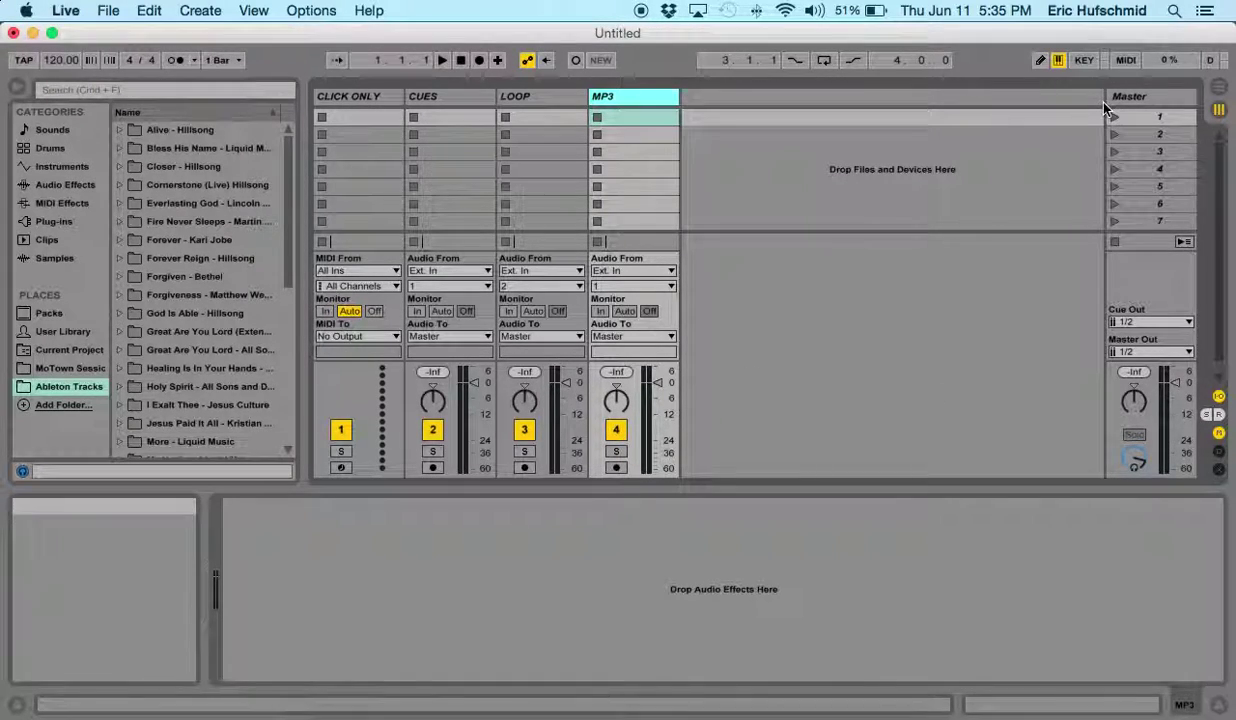
{"action": "left_click_drag", "start_coordinate": [1105, 108], "coordinate": [872, 105]}
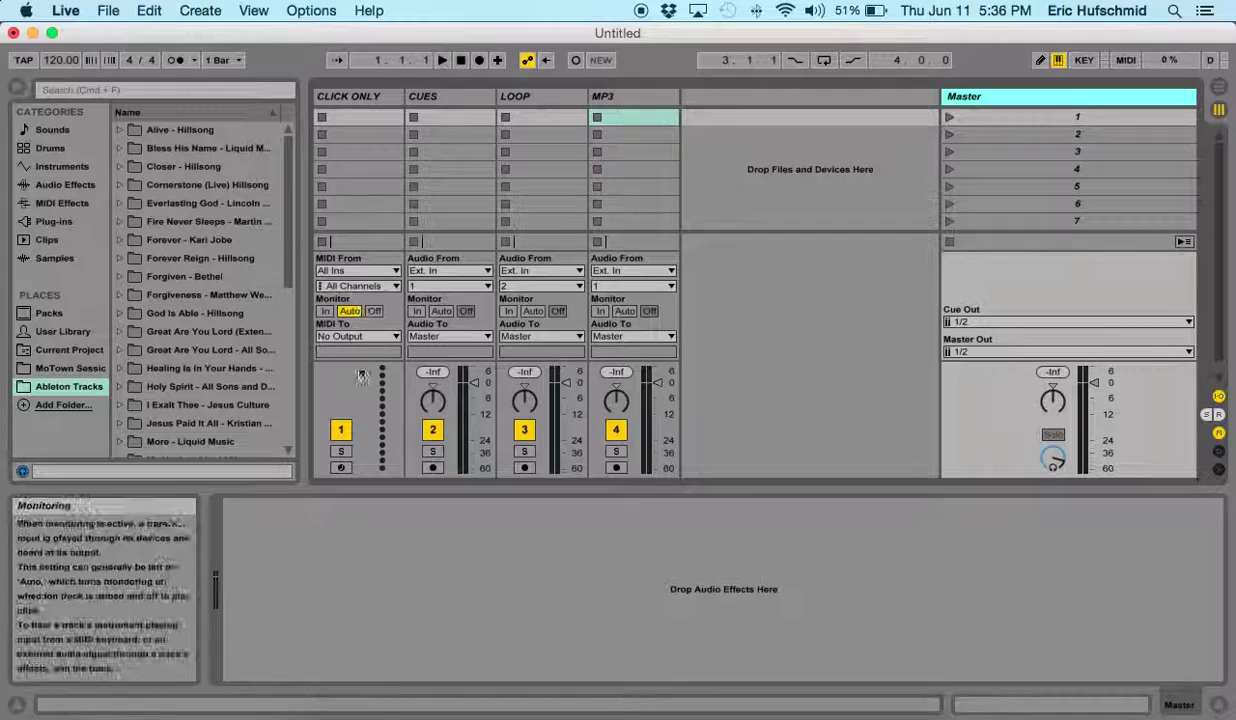
Switch off the Track Activator on track 1, CLICK ONLY.
{"action": "left_click", "coordinate": [341, 431]}
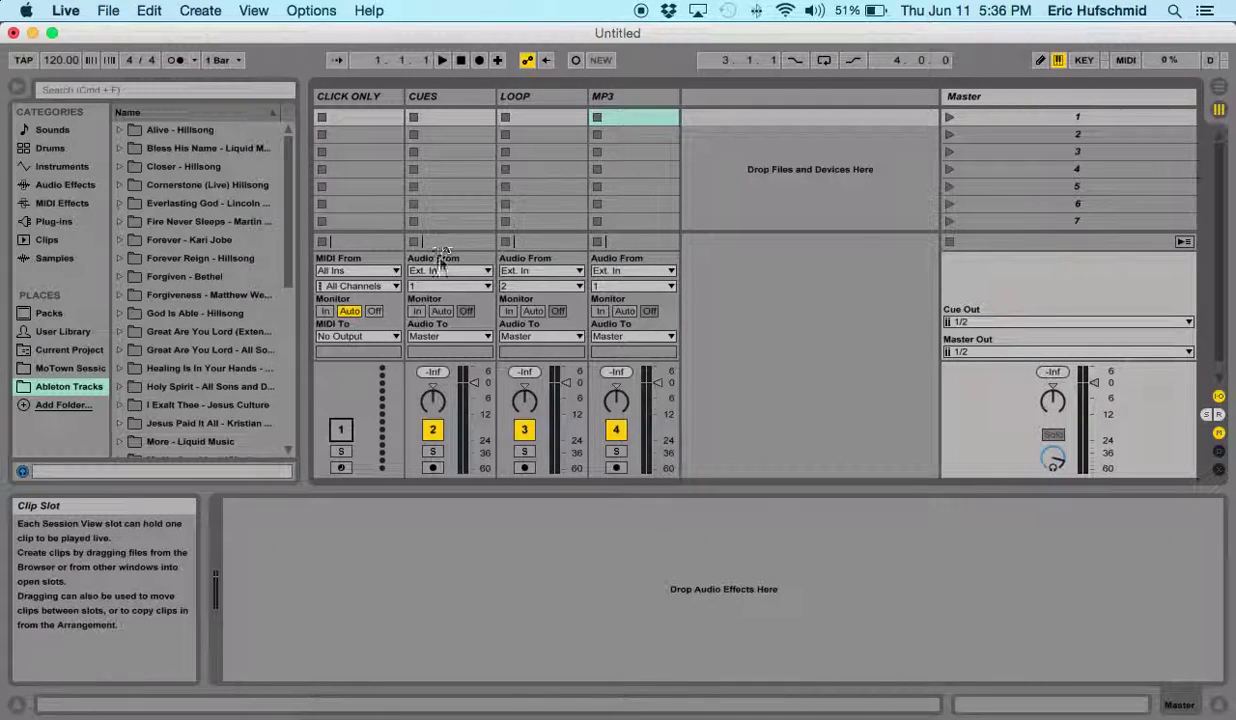
Set the CUES track's Audio To to Ext. Out, channel 1.
{"action": "left_click", "coordinate": [433, 339]}
{"action": "left_click", "coordinate": [429, 351]}
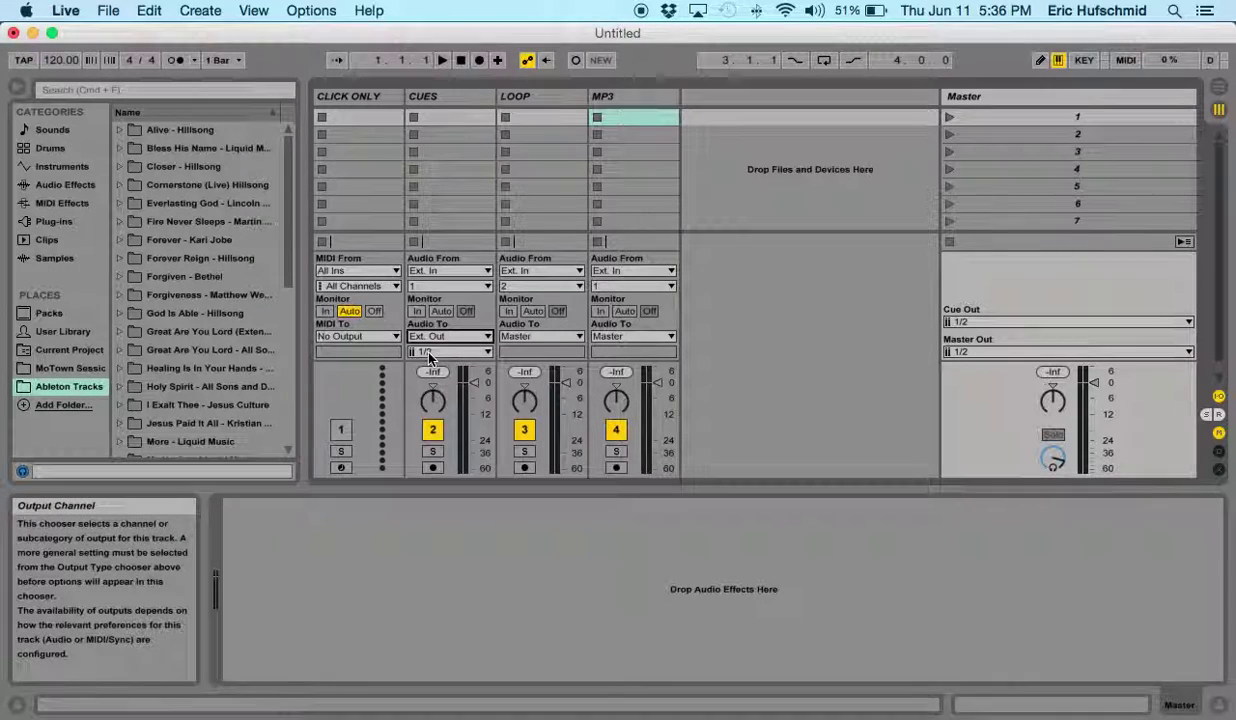
{"action": "left_click", "coordinate": [429, 354]}
{"action": "left_click", "coordinate": [425, 378]}
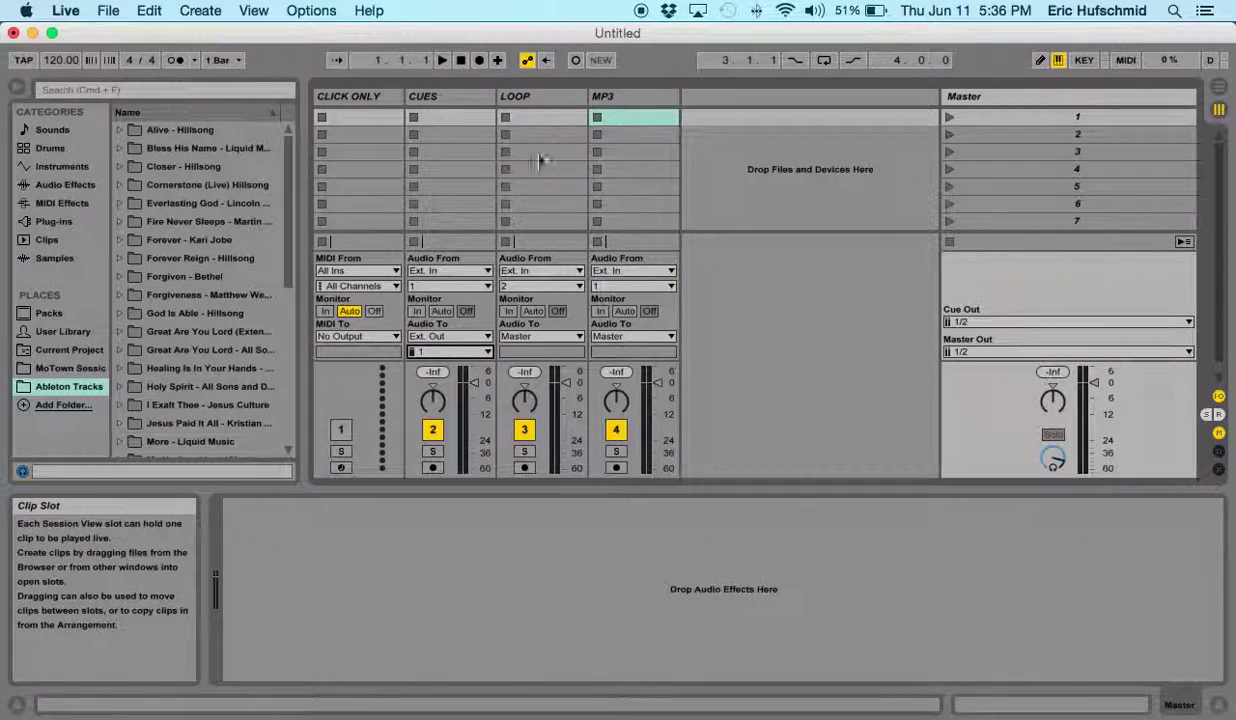
Set the LOOP track's Audio To to Ext. Out, channel 2.
{"action": "left_click", "coordinate": [533, 338]}
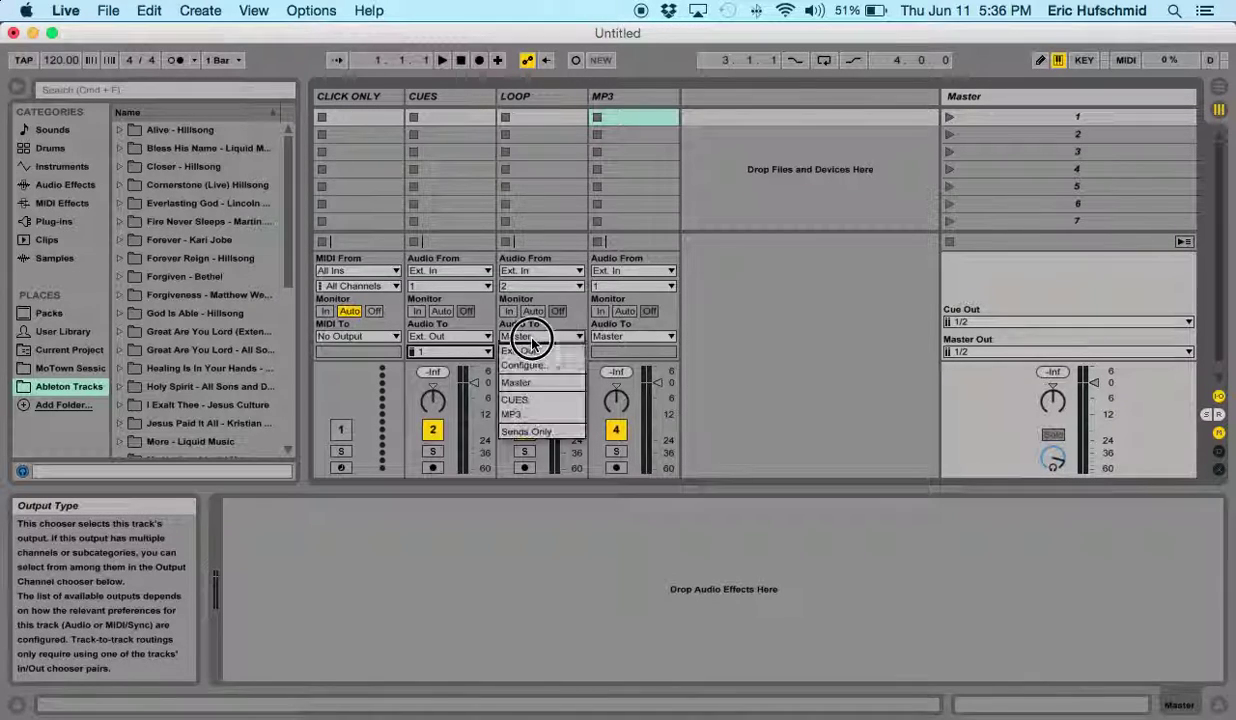
{"action": "left_click", "coordinate": [528, 351]}
{"action": "left_click", "coordinate": [520, 352]}
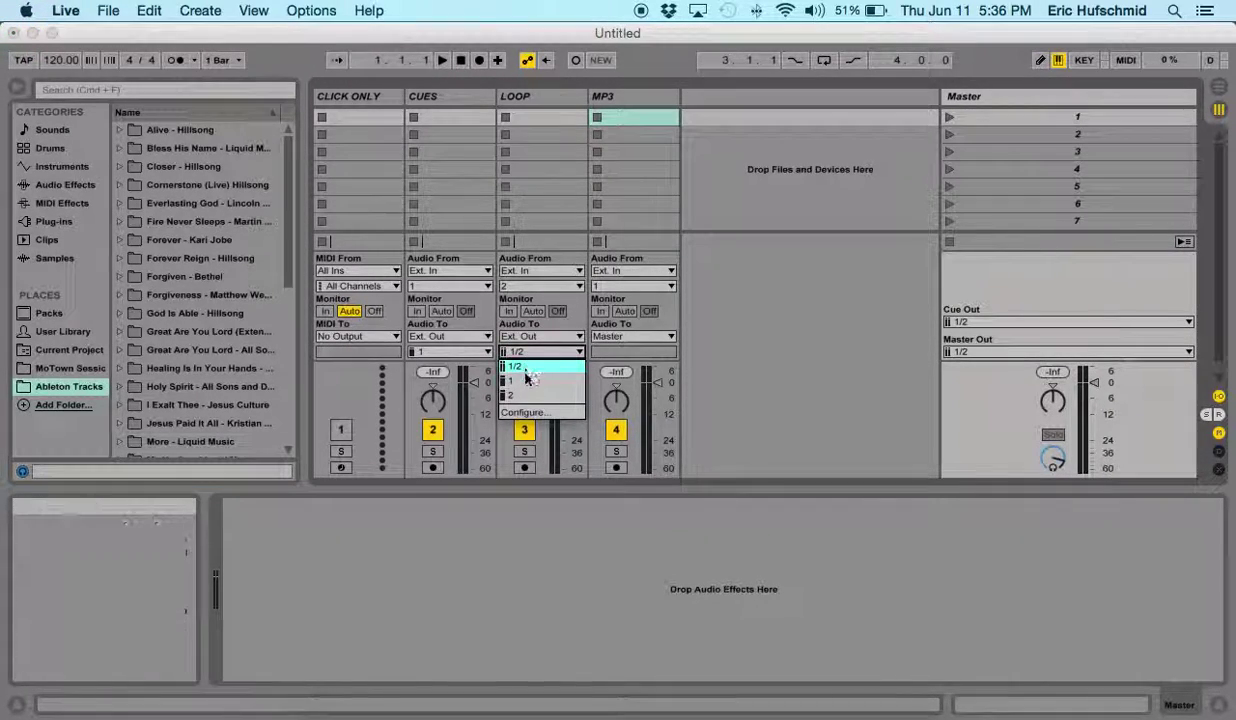
{"action": "left_click", "coordinate": [527, 395]}
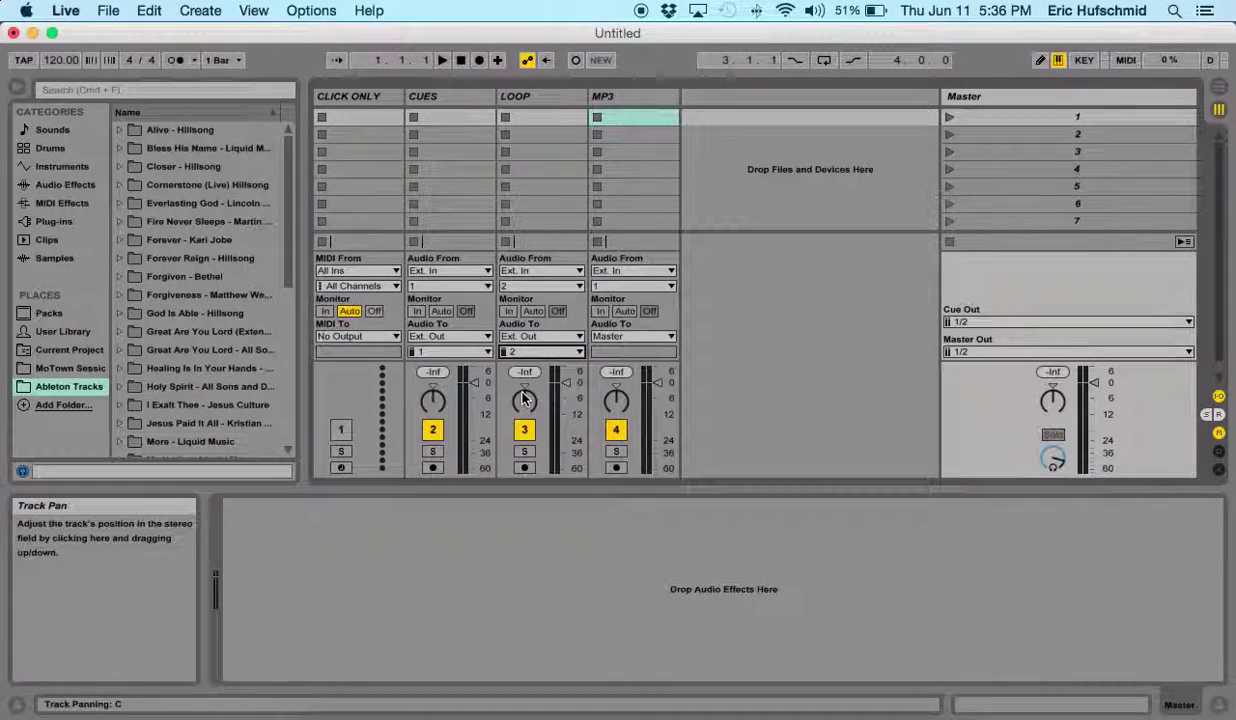
Deactivate the MP3 track, set the Master Cue Out to 1, and enable the metronome.
{"action": "left_click", "coordinate": [617, 431]}
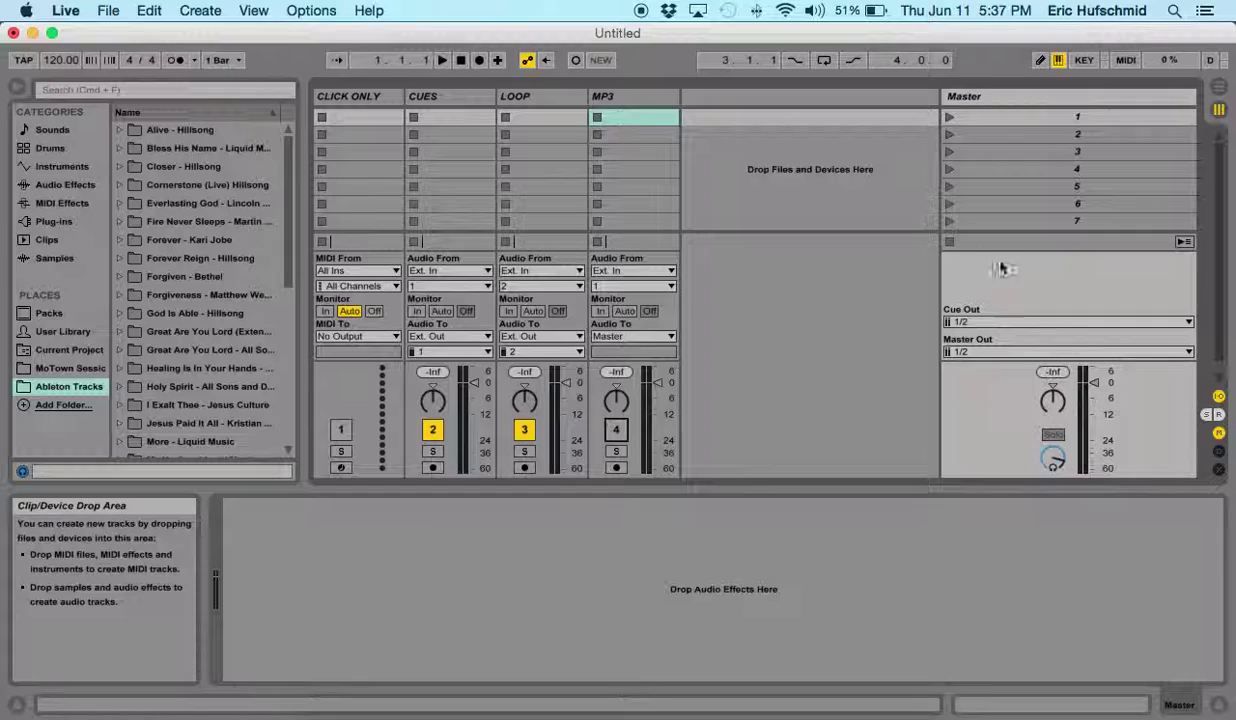
{"action": "left_click", "coordinate": [971, 322]}
{"action": "left_click", "coordinate": [963, 350]}
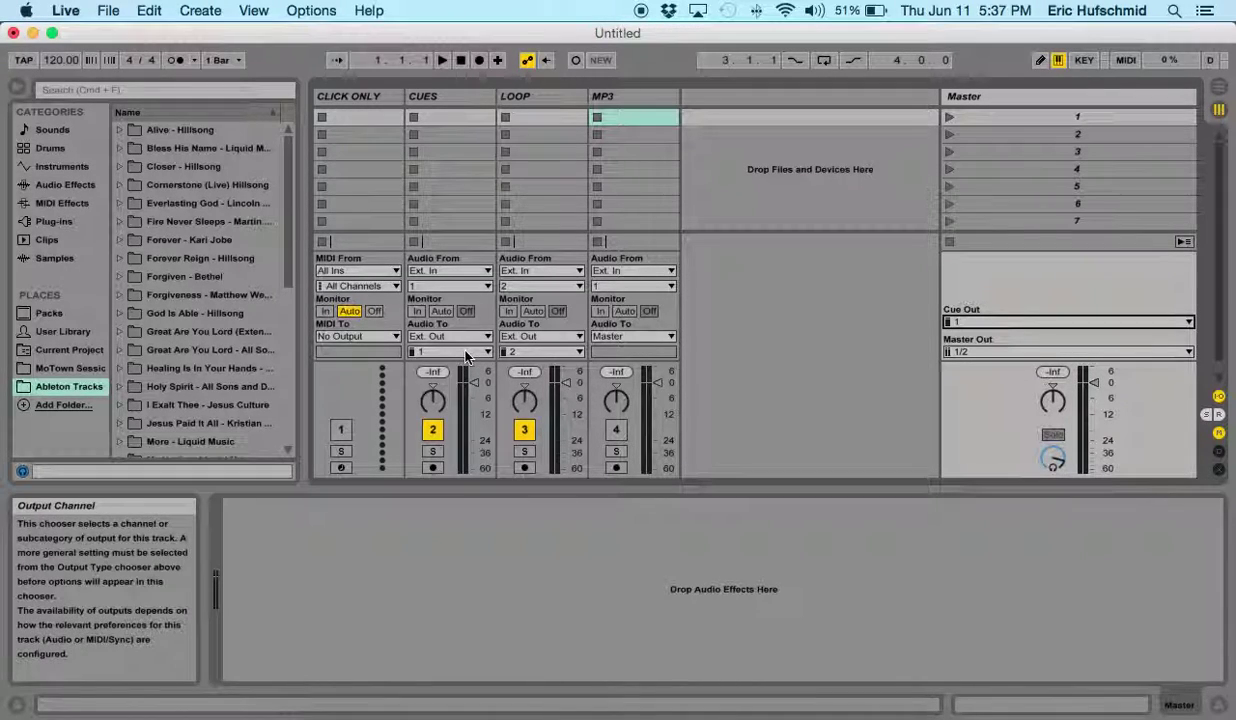
{"action": "left_click", "coordinate": [176, 62]}
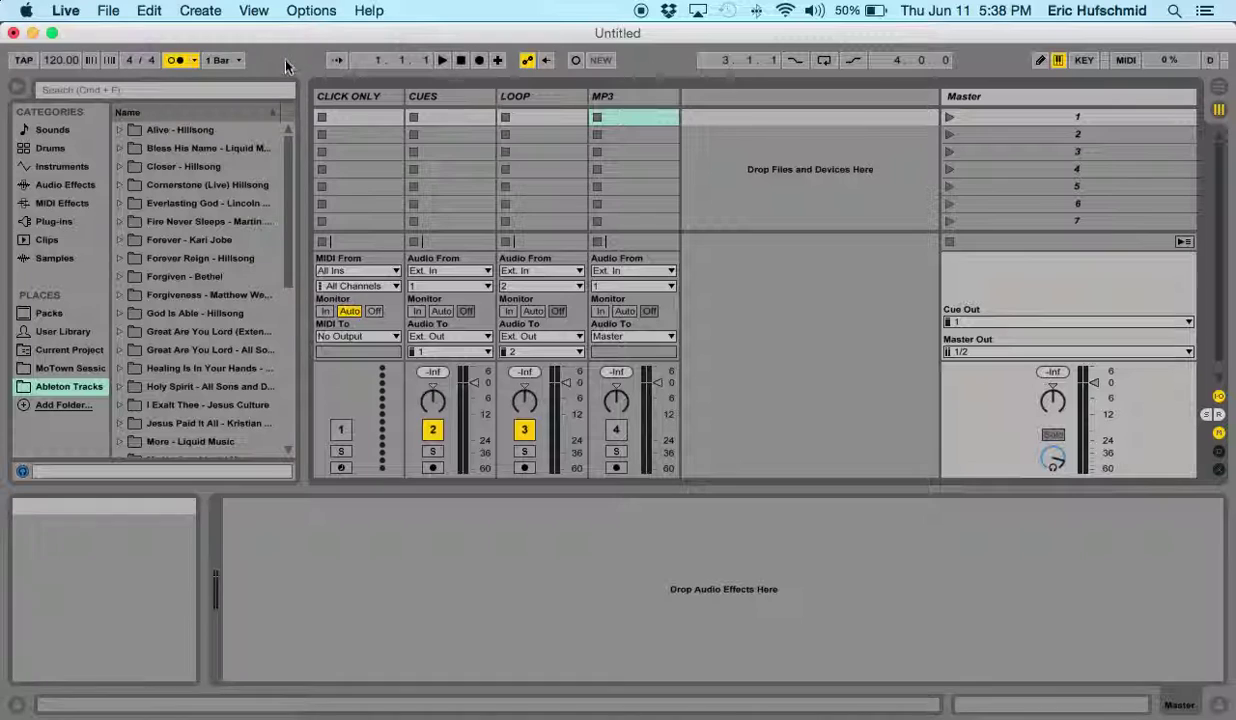
Turn on View > Overview to display the whole set above the tracks.
{"action": "left_click", "coordinate": [254, 10]}
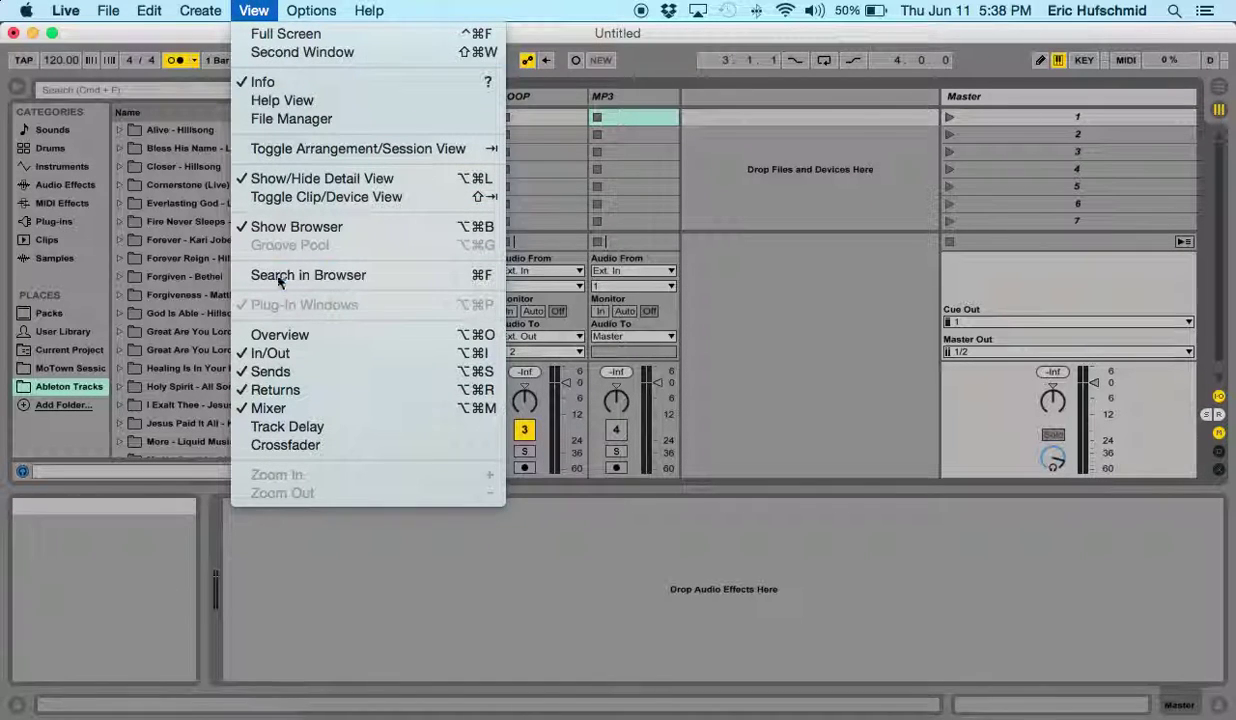
{"action": "left_click", "coordinate": [282, 330]}
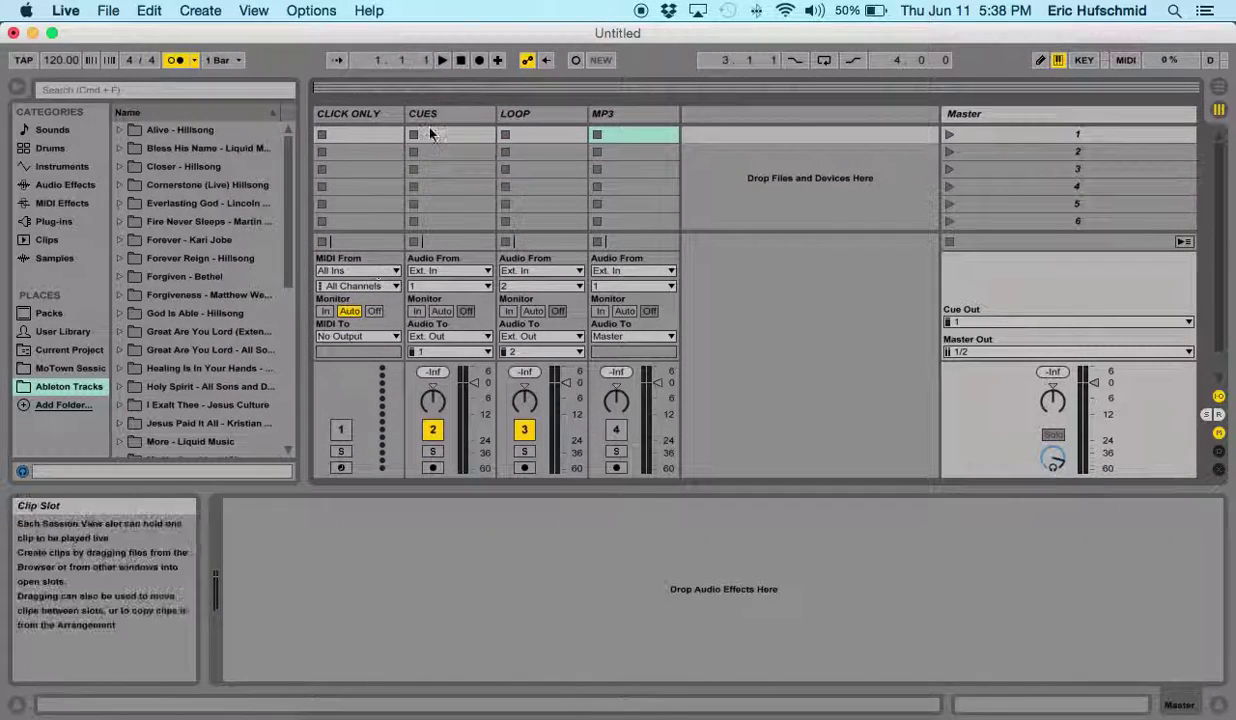